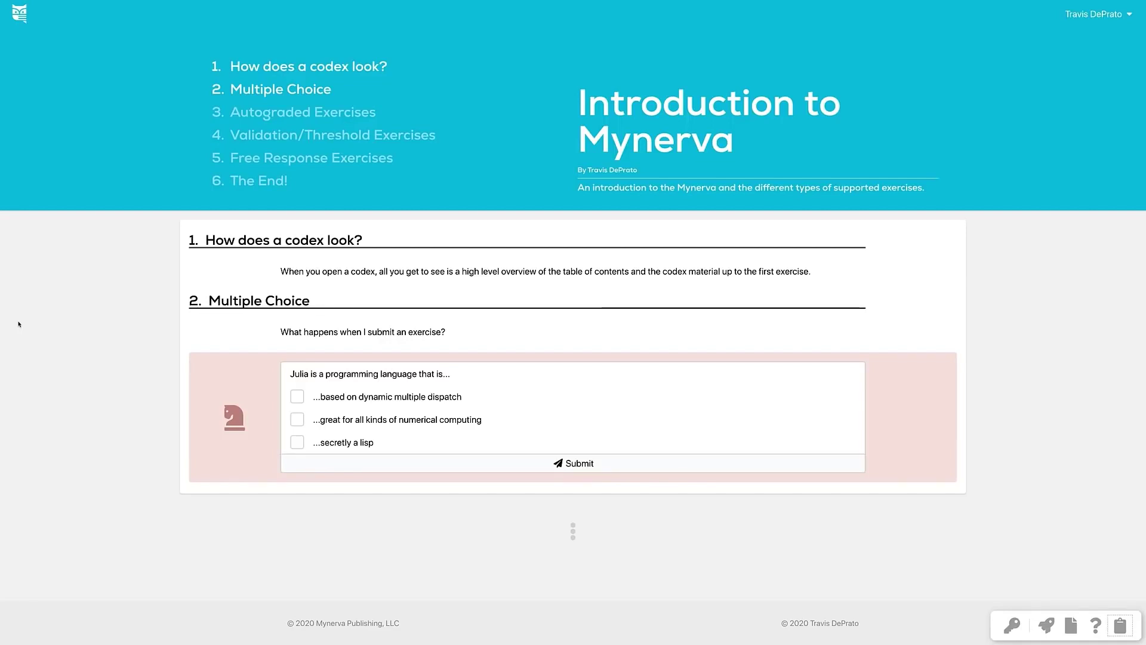
# - Check the multiple dispatch, numerical computing and secretly-a-lisp statements and submit, passing with 'Good job!'
pyautogui.click(335, 395)
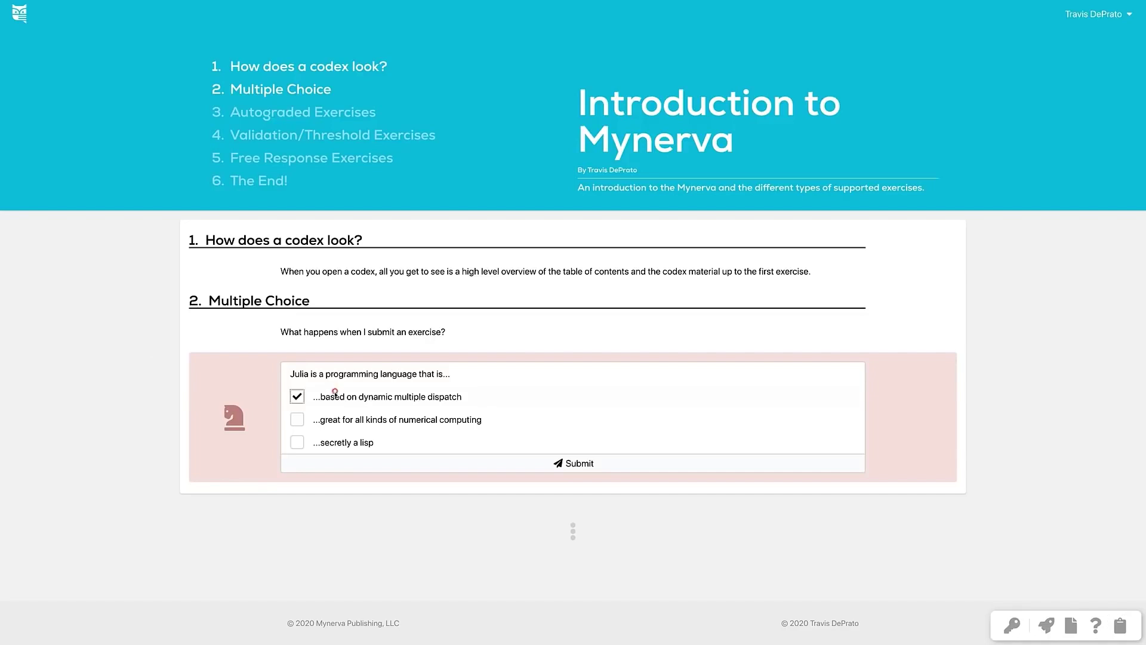
pyautogui.click(336, 418)
pyautogui.click(339, 442)
pyautogui.click(570, 464)
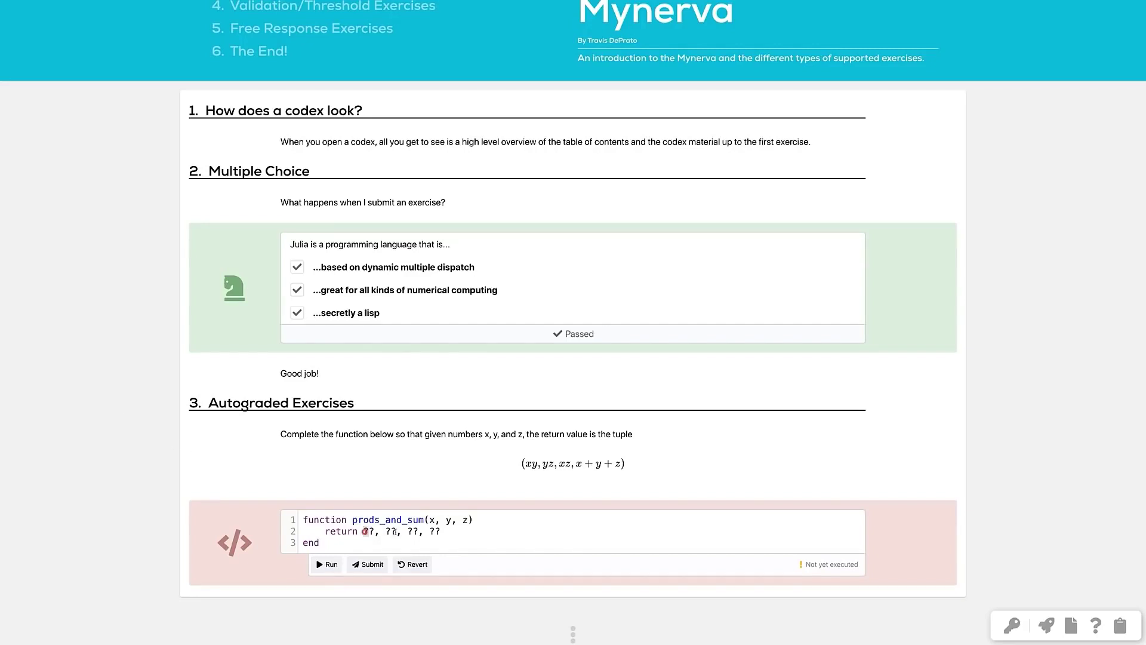
pyautogui.moveTo(363, 531); pyautogui.dragTo(451, 532)
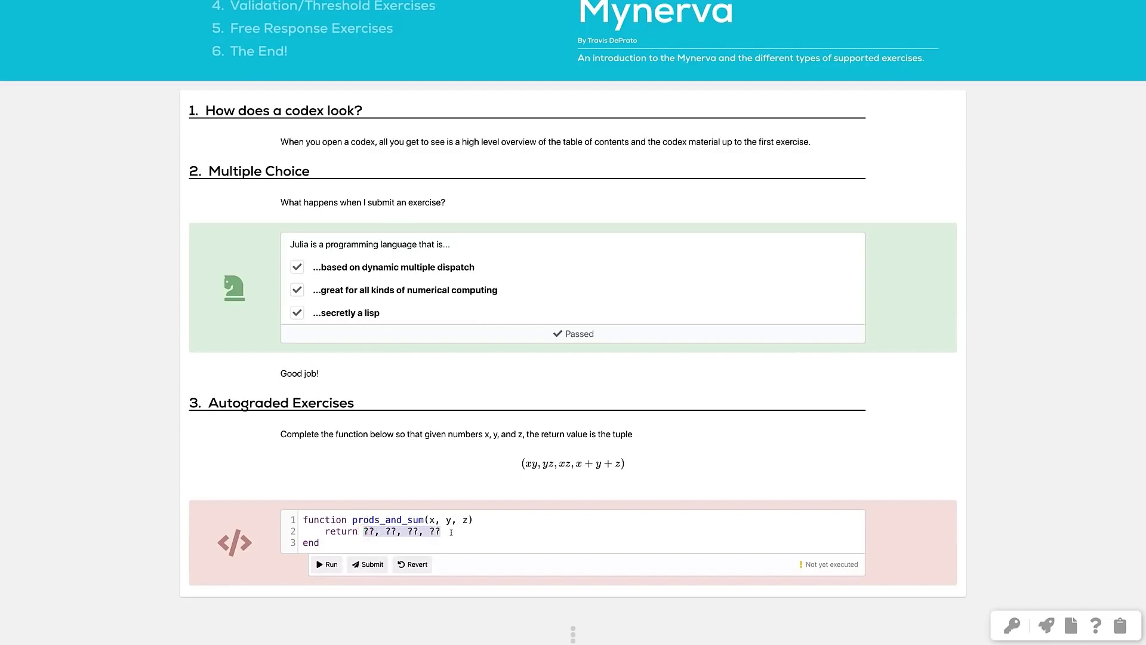
pyautogui.write('1')
# - Submit prods_and_sum with placeholder 1 values and review the autograder's failure log
pyautogui.click(365, 564)
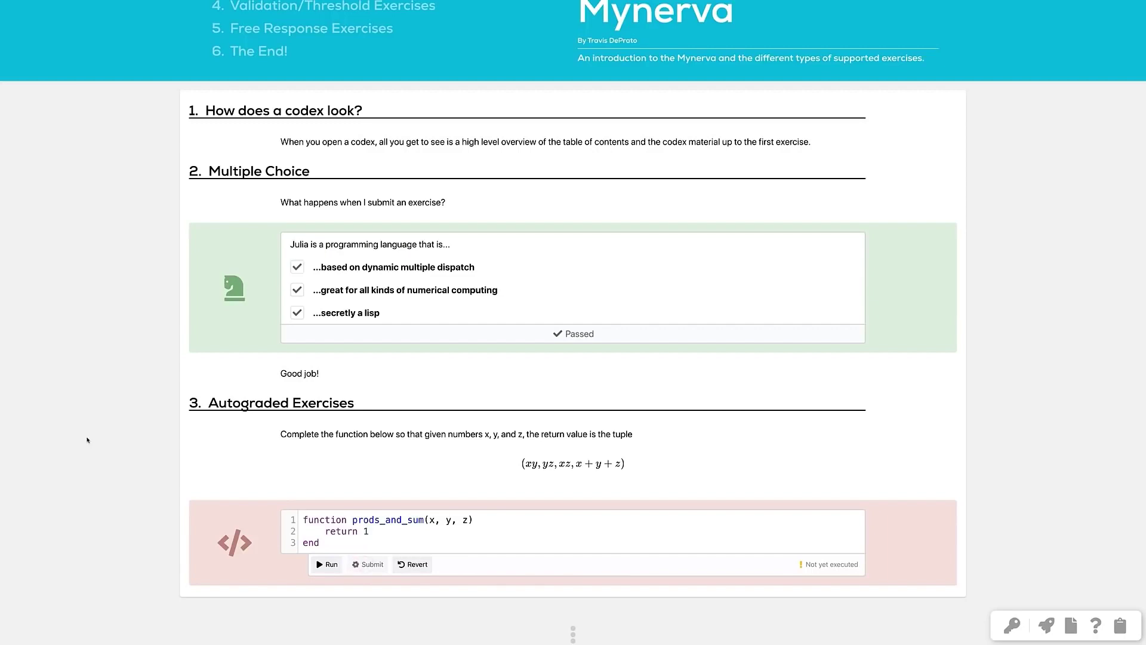
pyautogui.scroll(-2, 87, 439)
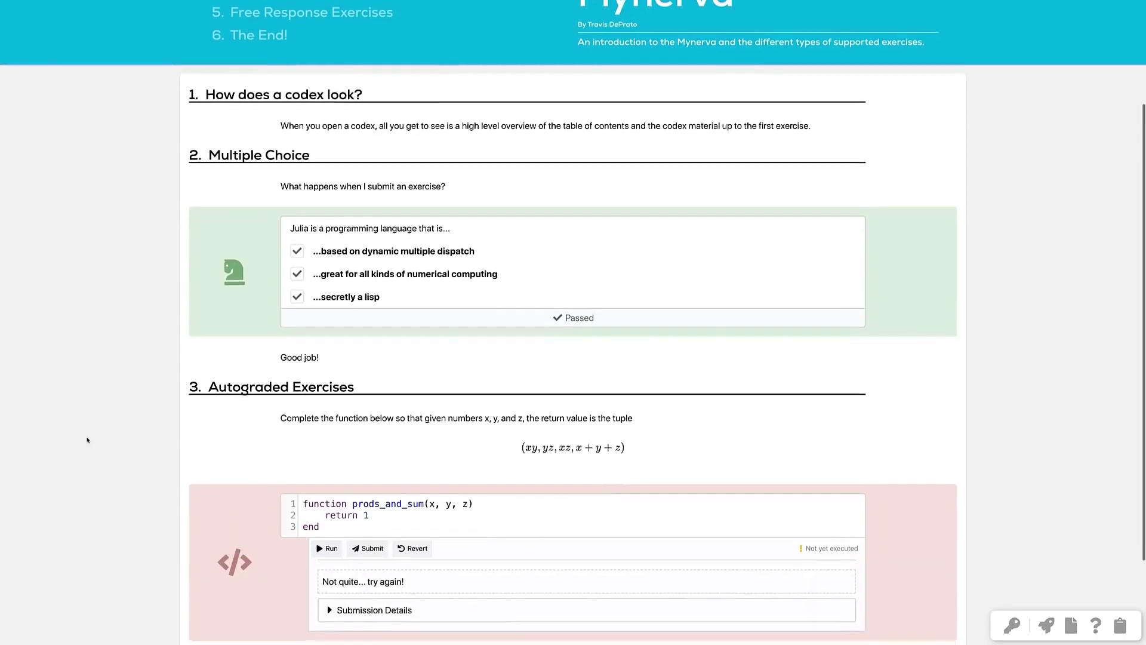
pyautogui.click(329, 549)
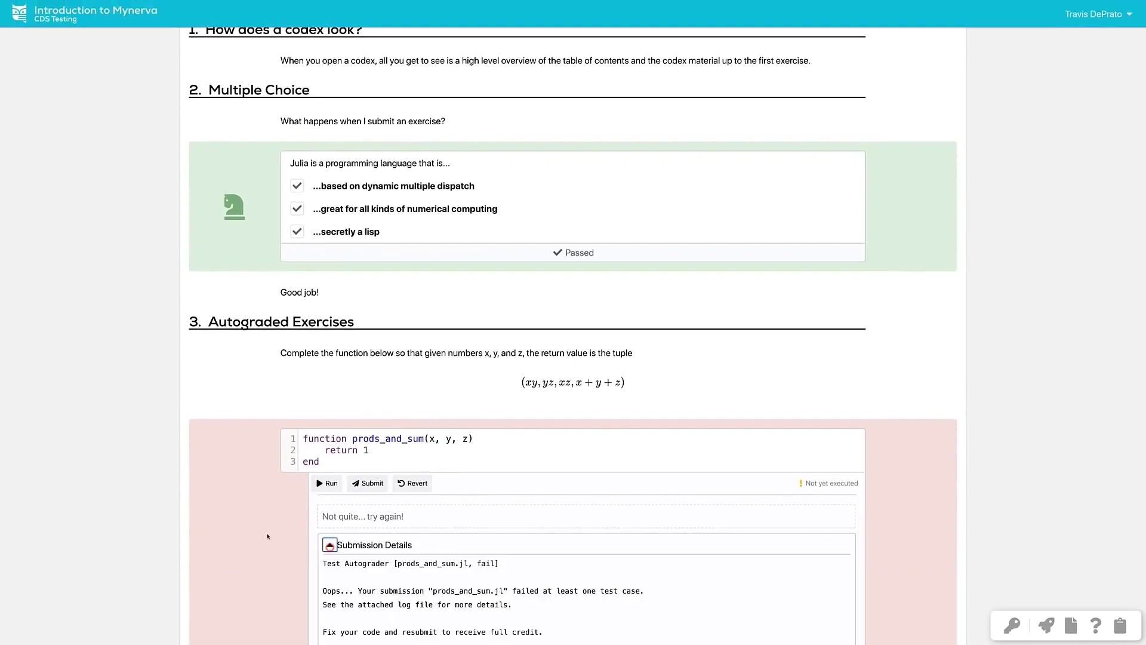
pyautogui.scroll(-2, 266, 537)
pyautogui.scroll(-2, 267, 537)
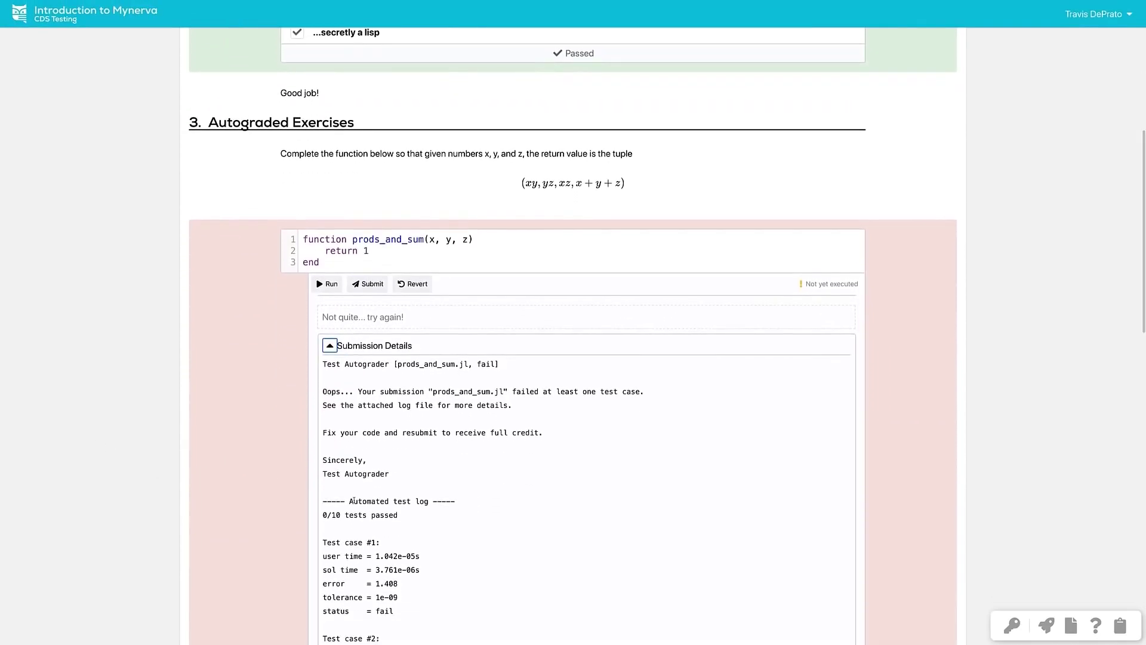
pyautogui.scroll(-1, 267, 537)
pyautogui.scroll(-3, 356, 504)
pyautogui.scroll(3, 359, 484)
pyautogui.scroll(3, 367, 429)
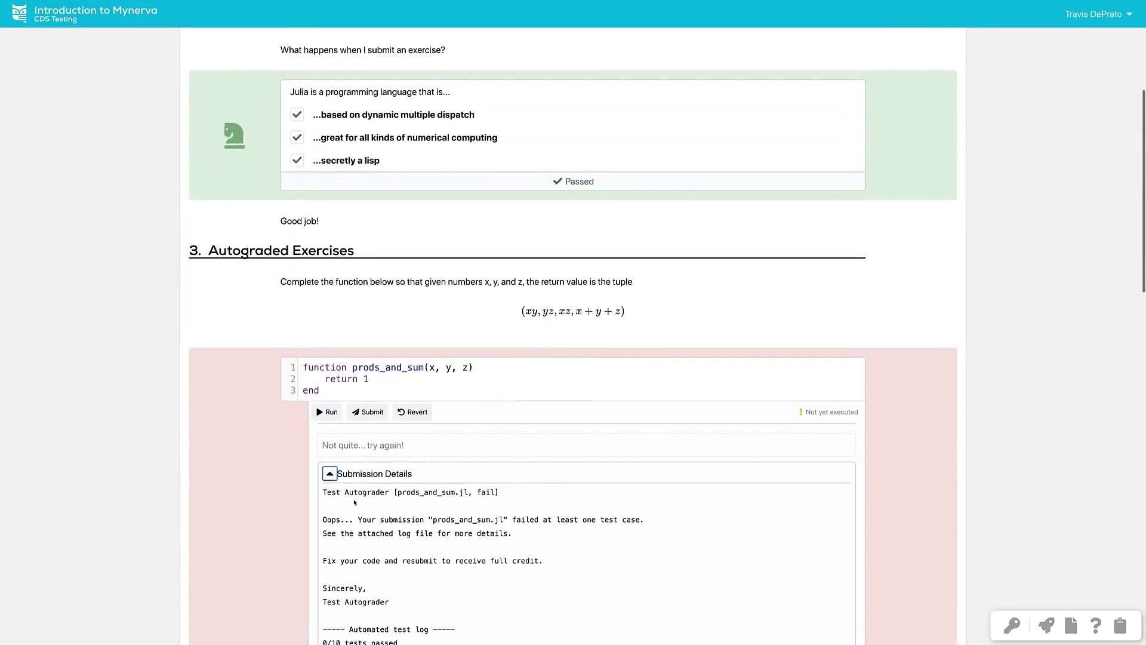
# - Change the return line to x*y, y*z, x*z, x+y+z and resubmit so the exercise passes
pyautogui.click(374, 380)
pyautogui.press('BackSpace')
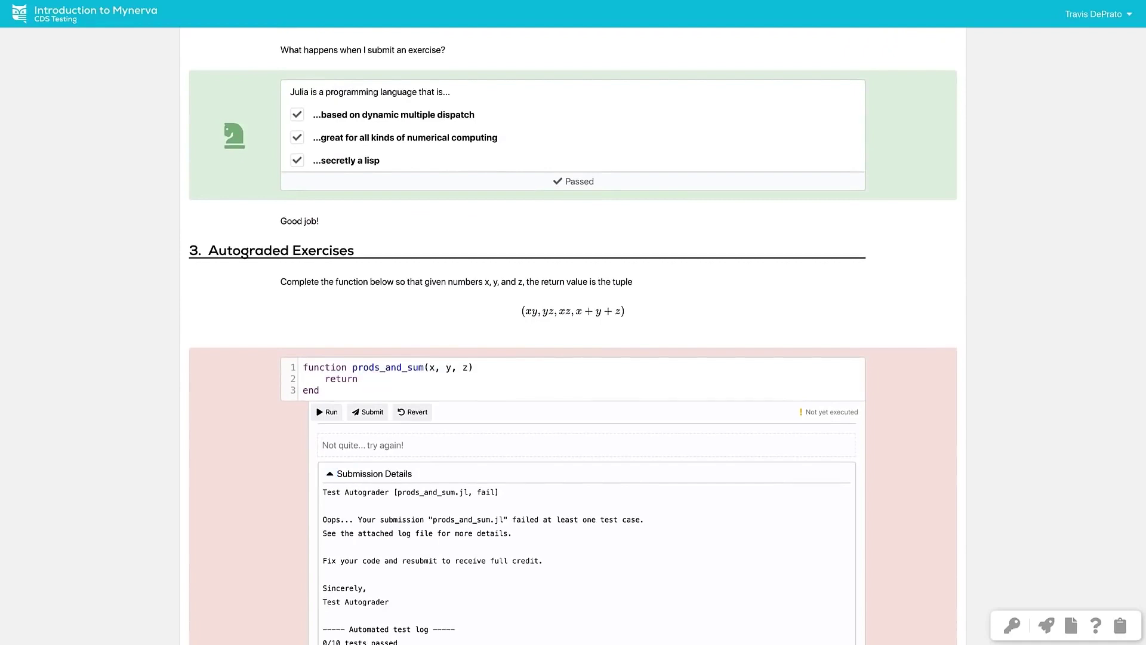
pyautogui.write('x*y, ')
pyautogui.write('y*z, x*z, x+y+')
pyautogui.write('z')
pyautogui.click(355, 416)
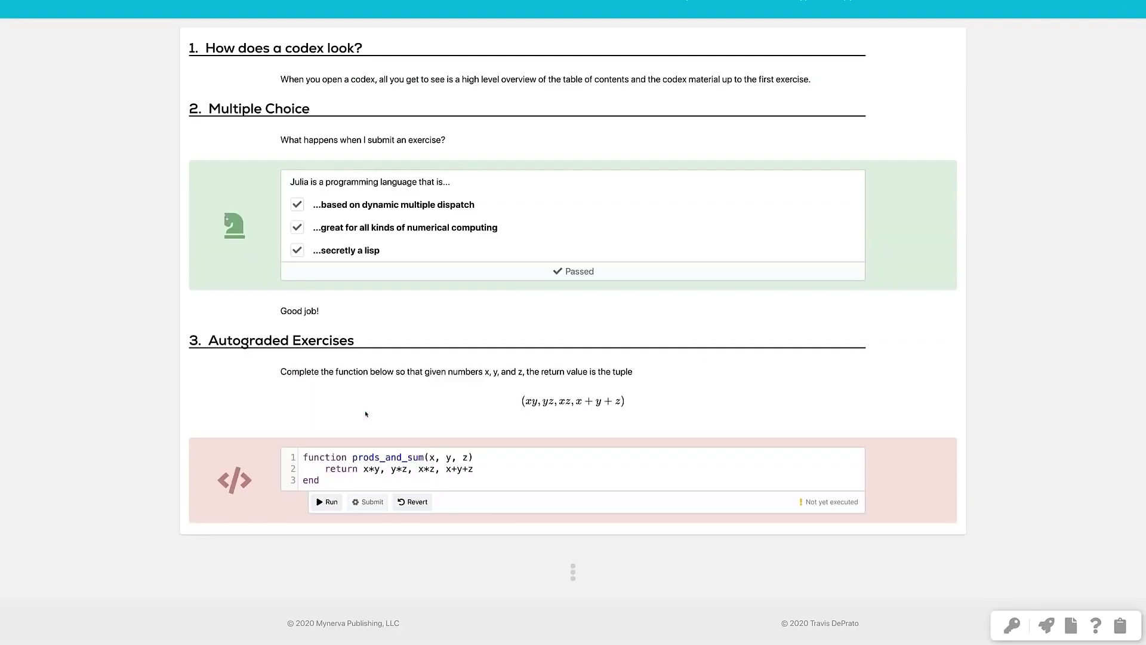
pyautogui.scroll(-2, 365, 414)
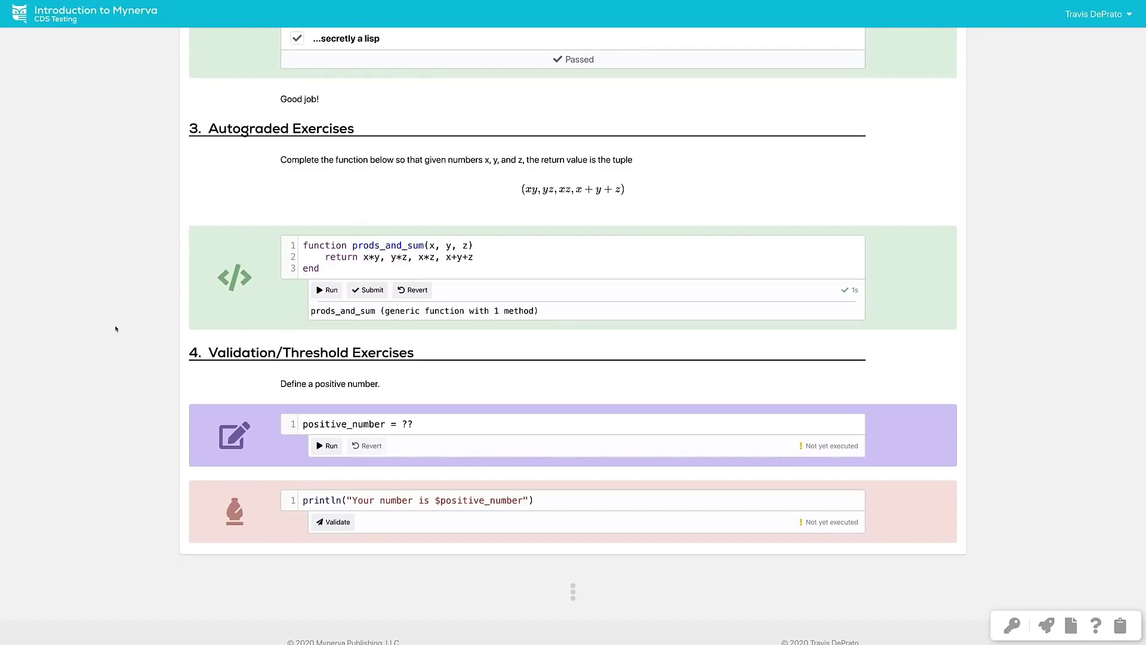
# - Define positive_number as -5, run the cell and validate, getting the Oops rejection
pyautogui.press('BackSpace')
pyautogui.press('BackSpace')
pyautogui.write('-5')
pyautogui.click(328, 445)
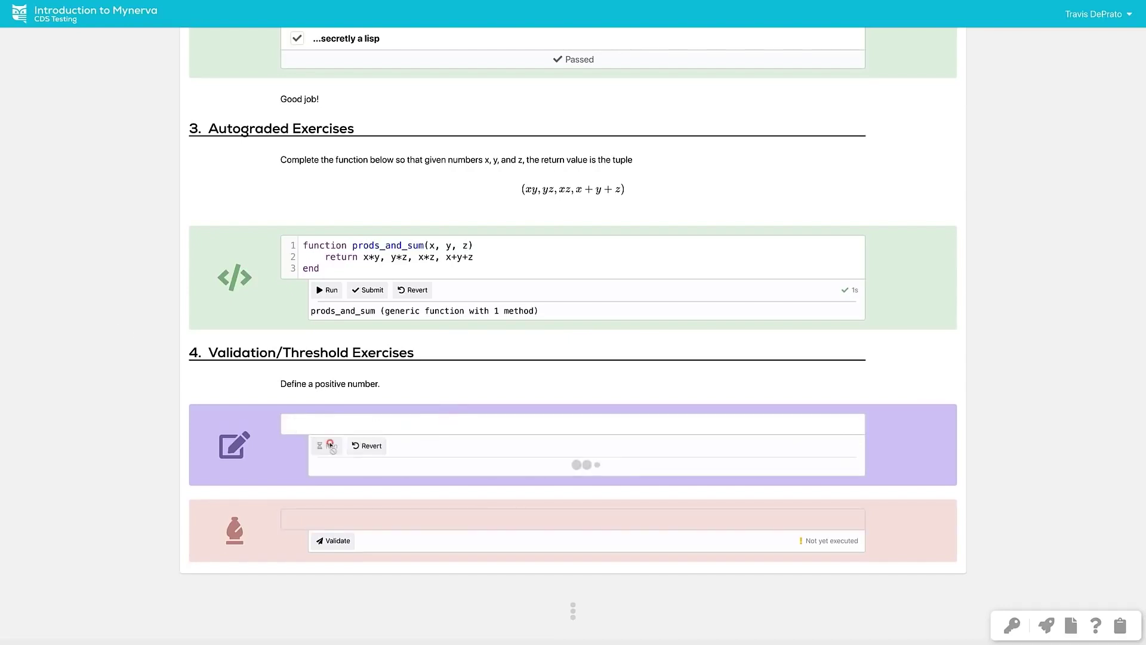
pyautogui.click(331, 539)
pyautogui.scroll(-3, 96, 534)
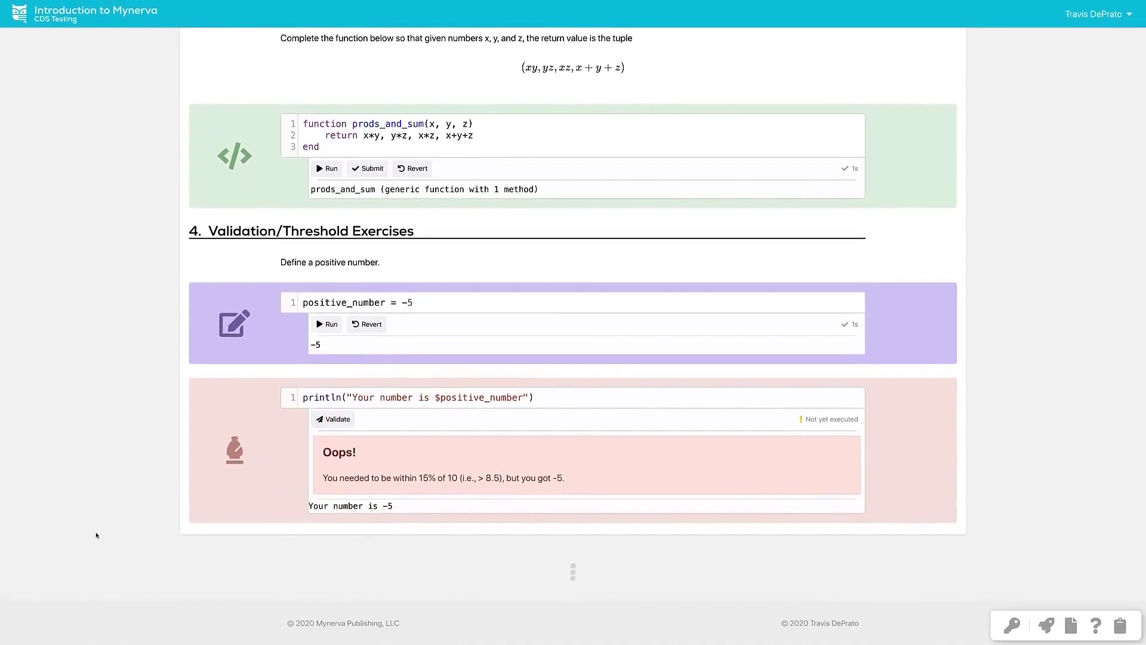
# - Change positive_number to 10 and rerun so validation passes with 'Your number is 10'
pyautogui.press('BackSpace')
pyautogui.press('BackSpace')
pyautogui.write('10')
pyautogui.hotkey('shift', 'Return')
pyautogui.scroll(-2, 334, 385)
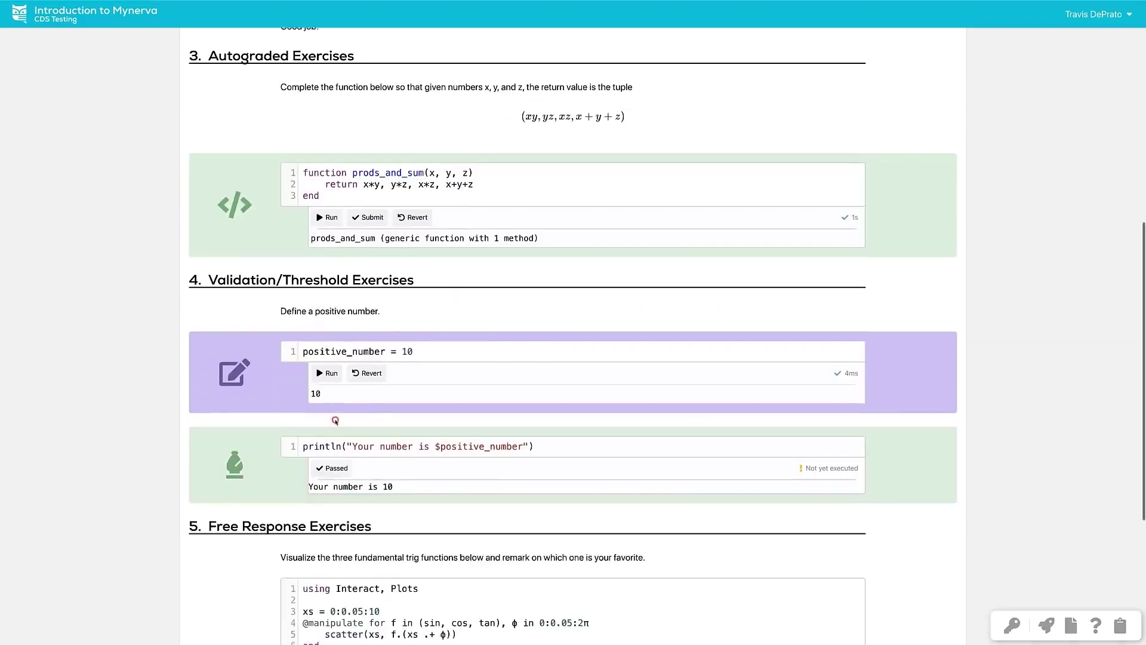
pyautogui.scroll(-3, 191, 434)
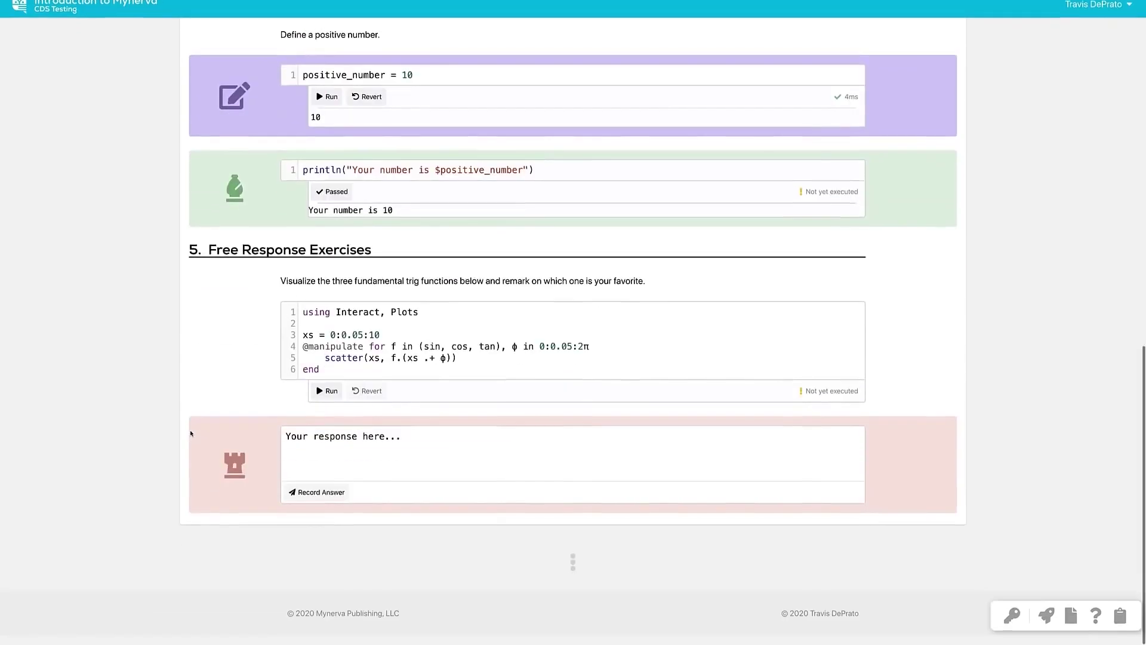
# - Run the Interact/Plots cell, set phase φ to 1.0 and switch the plot to cos
pyautogui.click(326, 400)
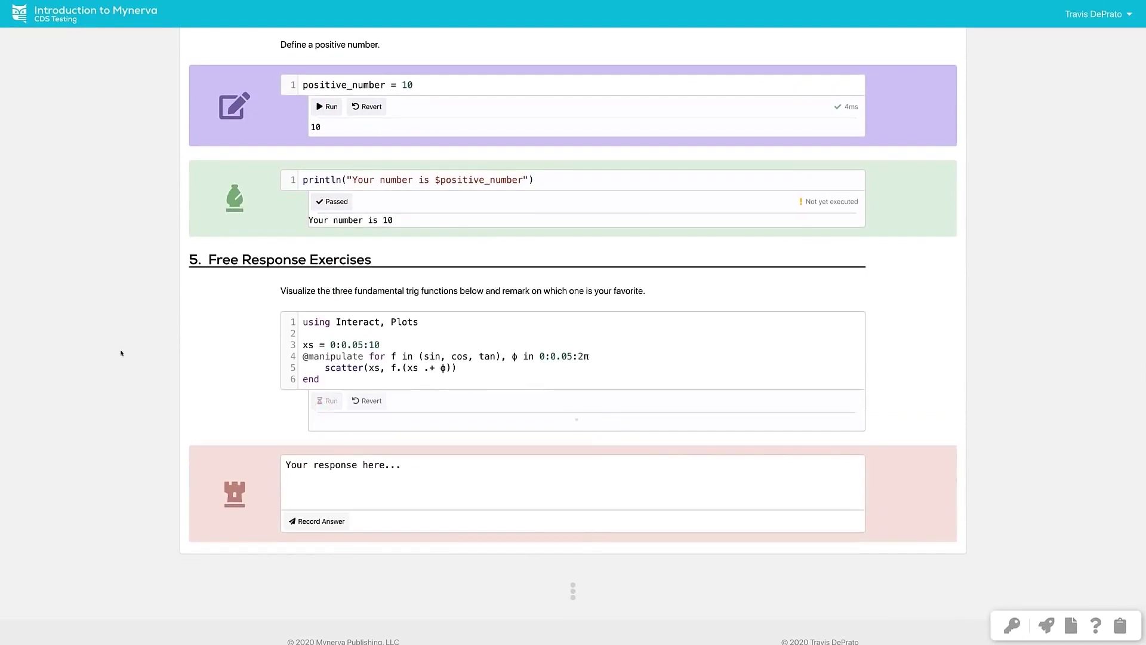
pyautogui.scroll(-5, 120, 353)
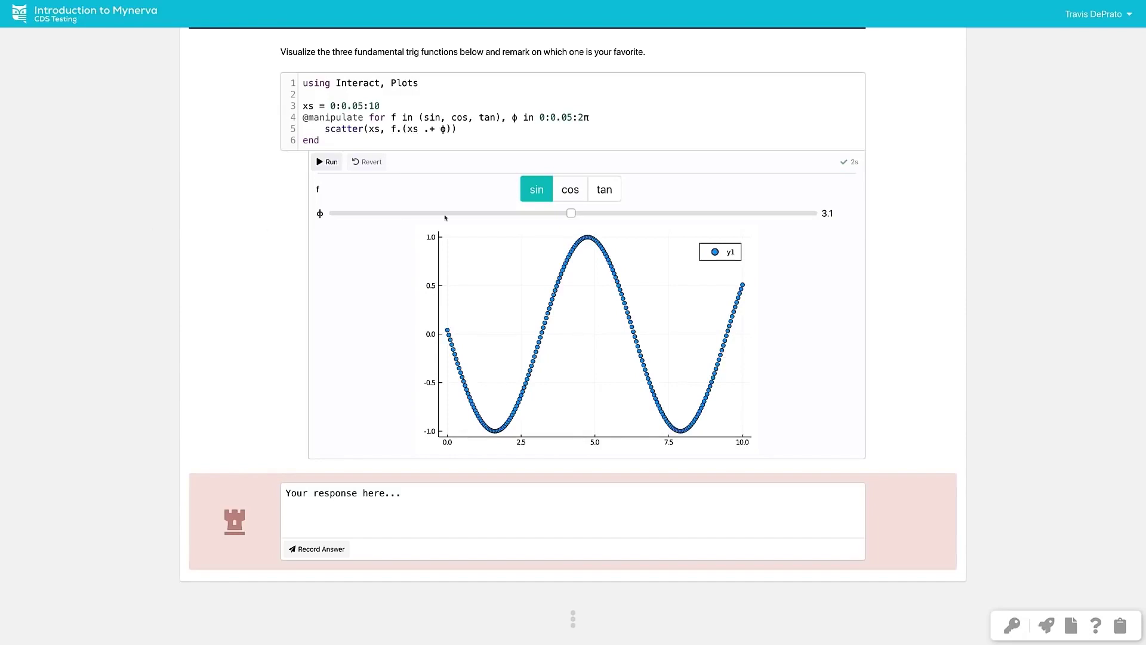
pyautogui.moveTo(572, 213)
pyautogui.mouseDown()
pyautogui.moveTo(678, 213)
pyautogui.moveTo(409, 221)
pyautogui.mouseUp()
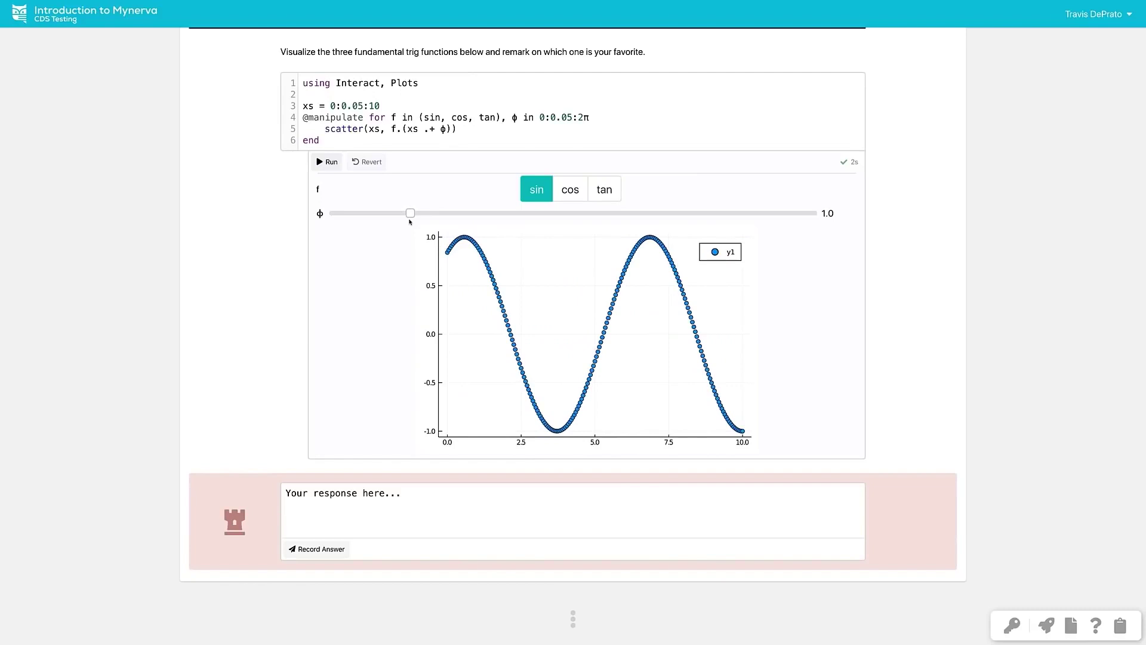
pyautogui.click(570, 189)
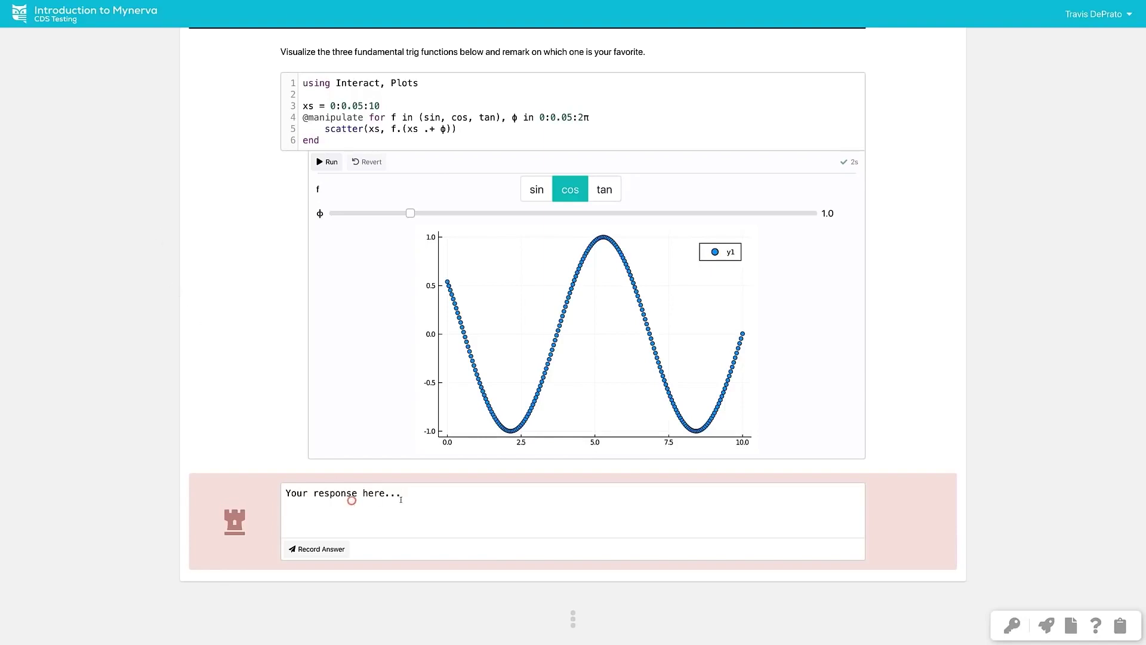
# - Replace the placeholder with 'Sine is my favorite!' and record the answer, revealing The End
pyautogui.tripleClick(351, 501)
pyautogui.write('S')
pyautogui.write('ine is my favprote')
pyautogui.press('BackSpace')
pyautogui.press('BackSpace')
pyautogui.press('BackSpace')
pyautogui.write('orite!')
pyautogui.click(318, 548)
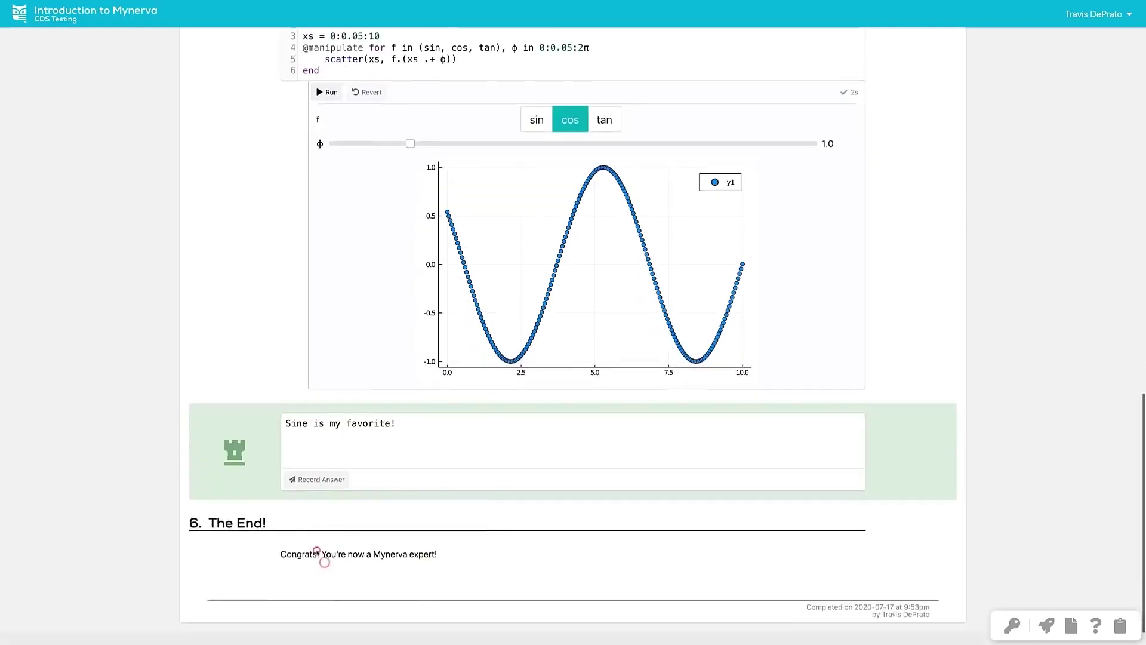